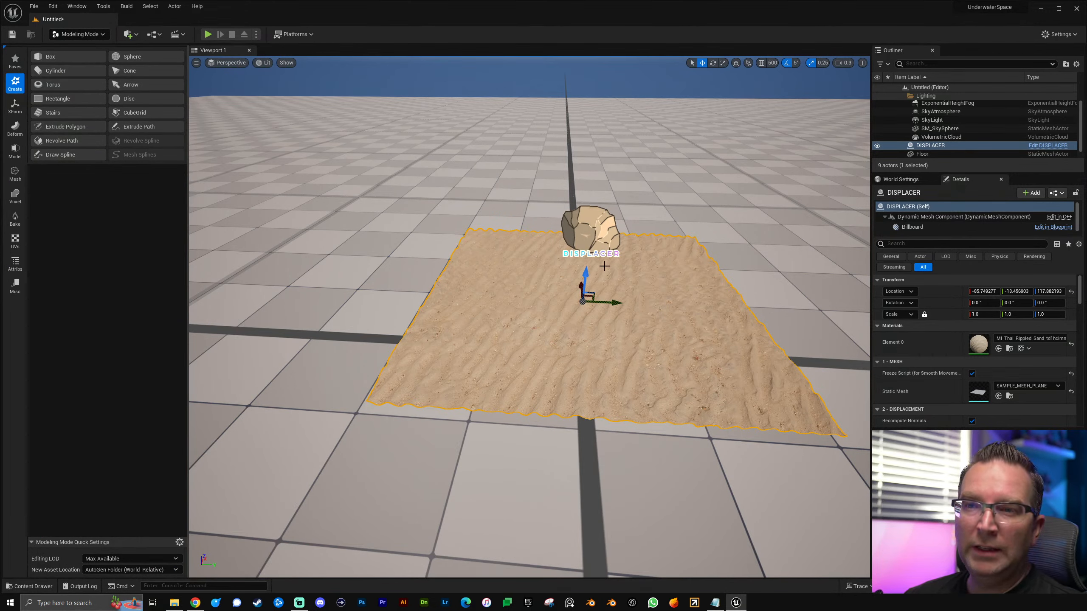
Step: Open the plugin browser and search the plugins for "geom" and "fluid"
click(53, 7)
click(70, 147)
click(300, 35)
text(geom)
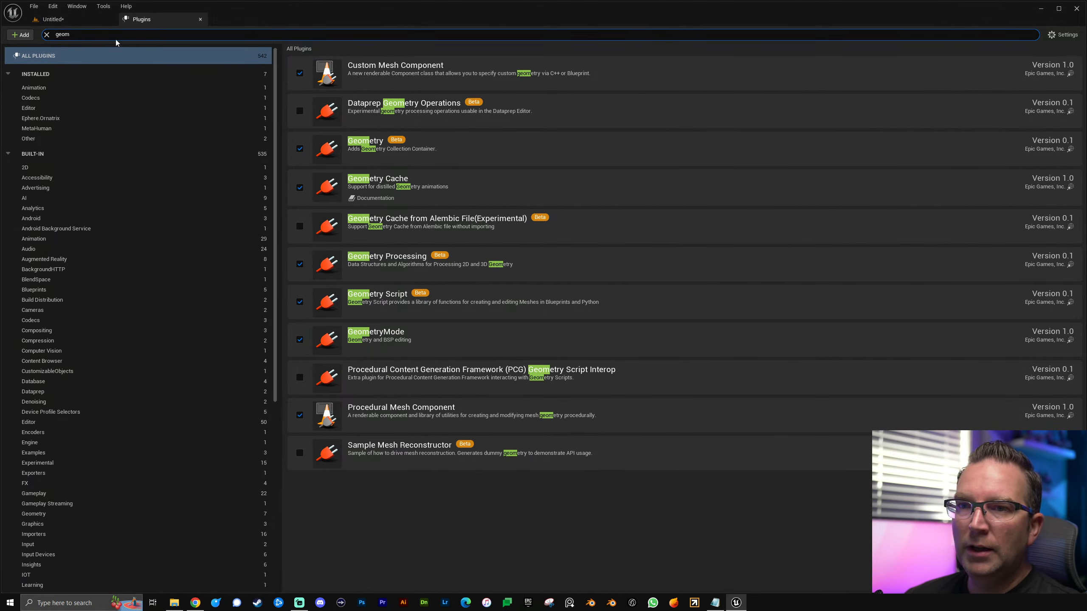
drag(77, 38, 23, 33)
text(fluid)
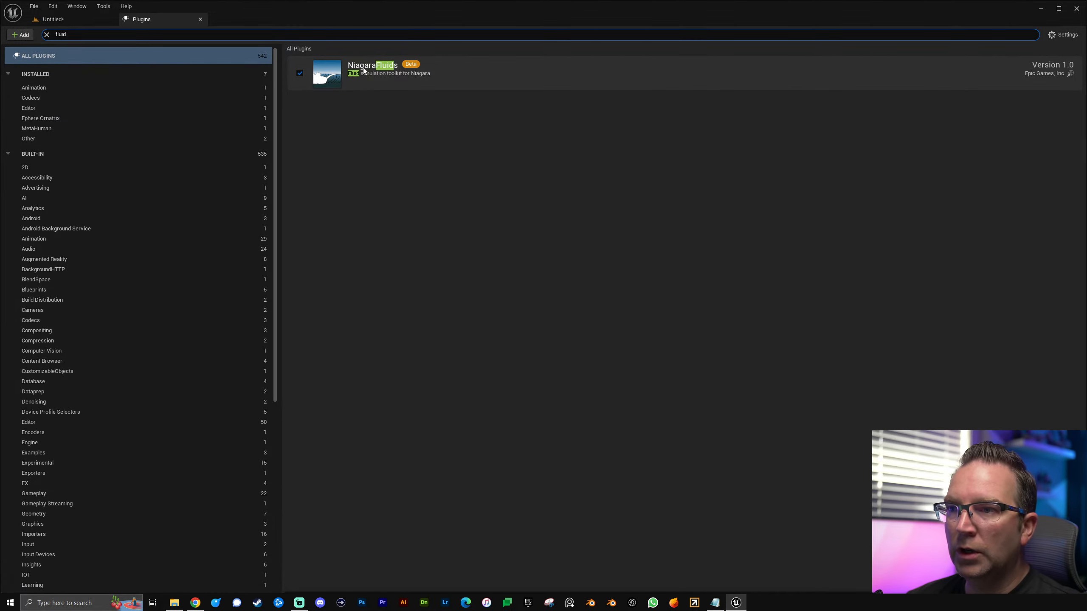
Step: Search the plugins for "niagara"
click(47, 35)
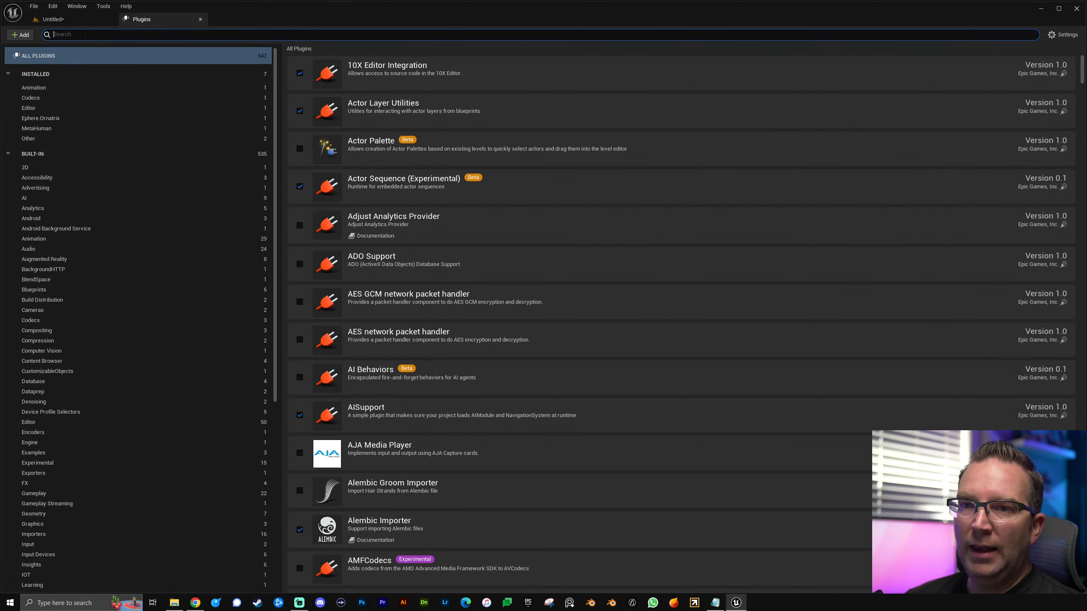
text(nia)
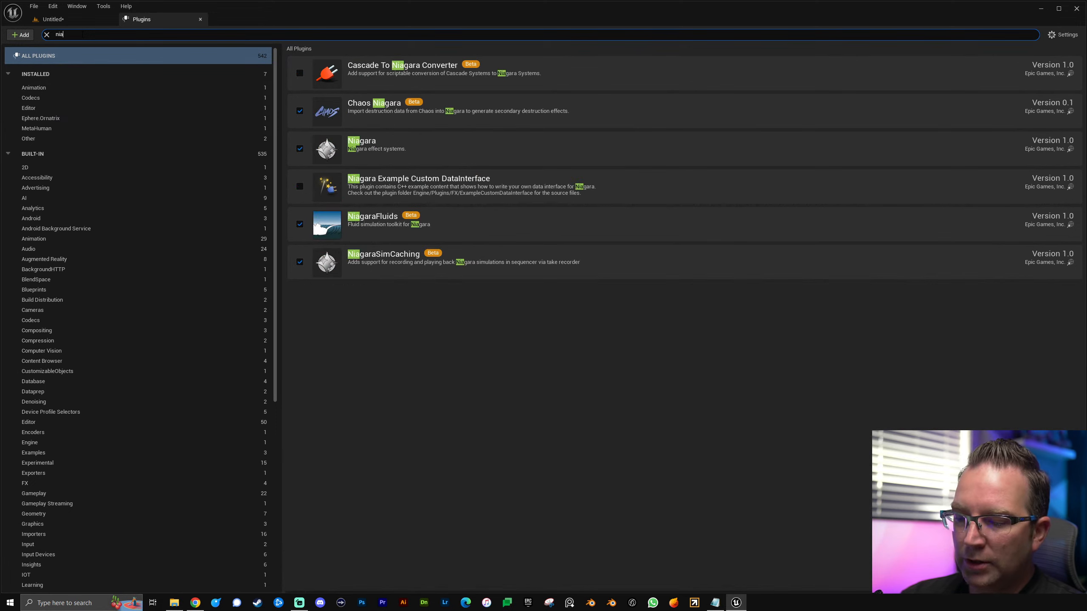
text(gara)
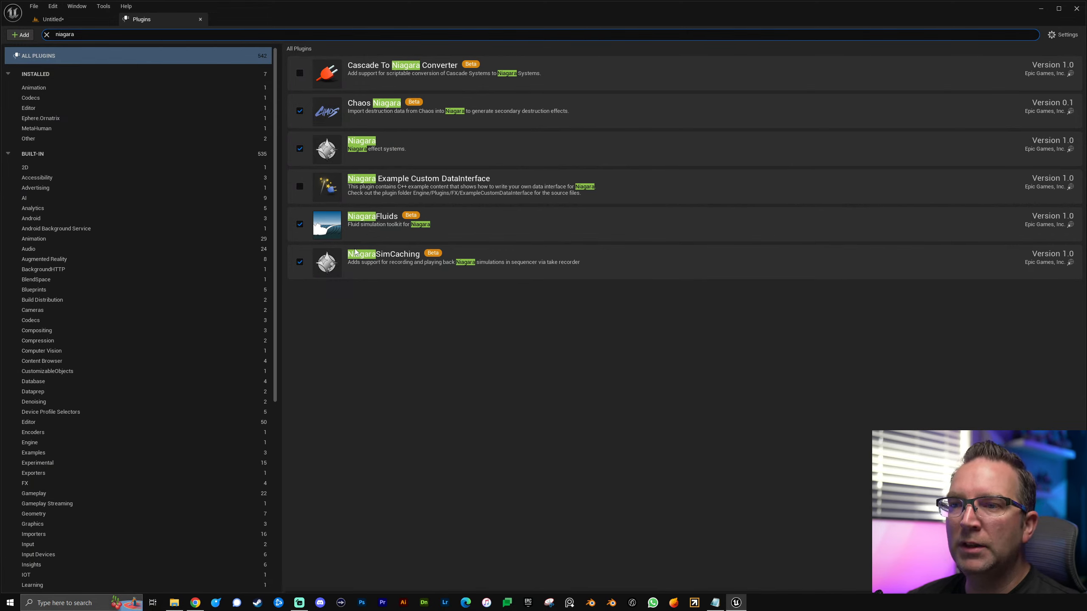
drag(73, 35, 38, 34)
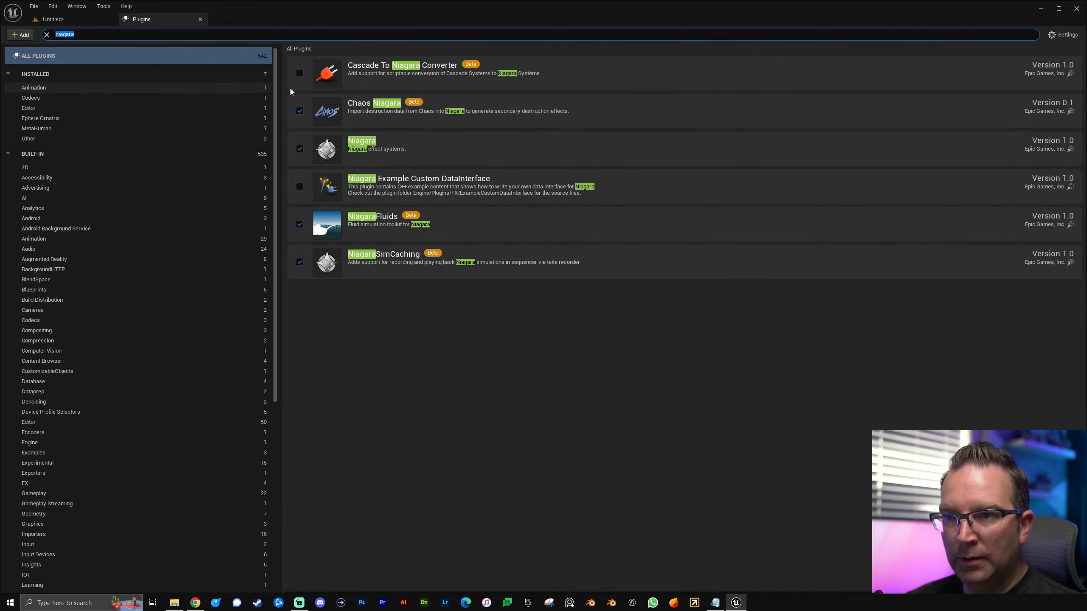
click(68, 19)
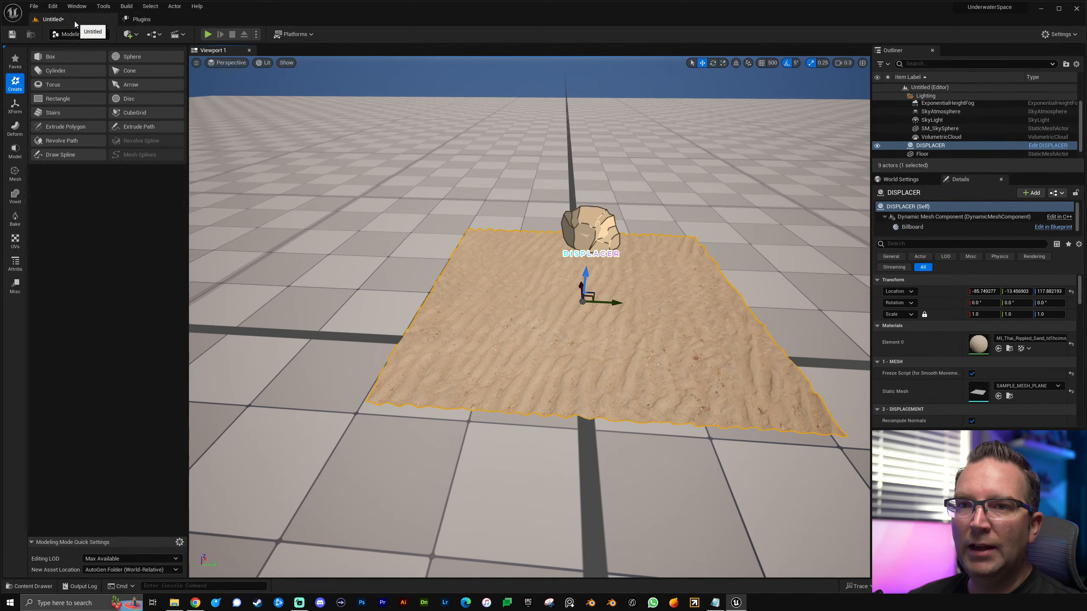
click(157, 22)
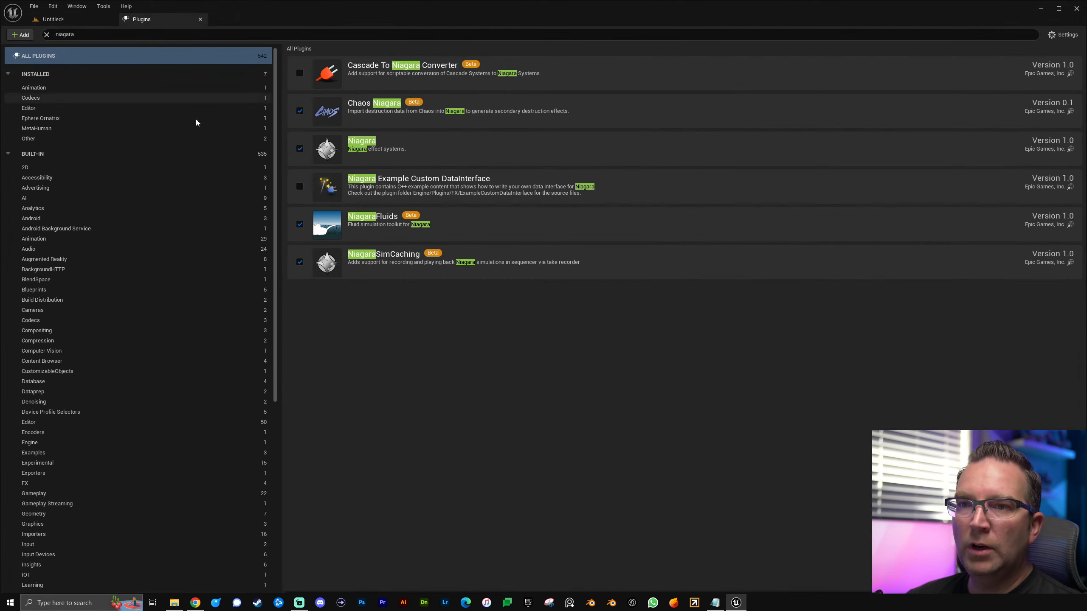
Step: Search the plugins for "modeling" and close the plugin browser
click(257, 36)
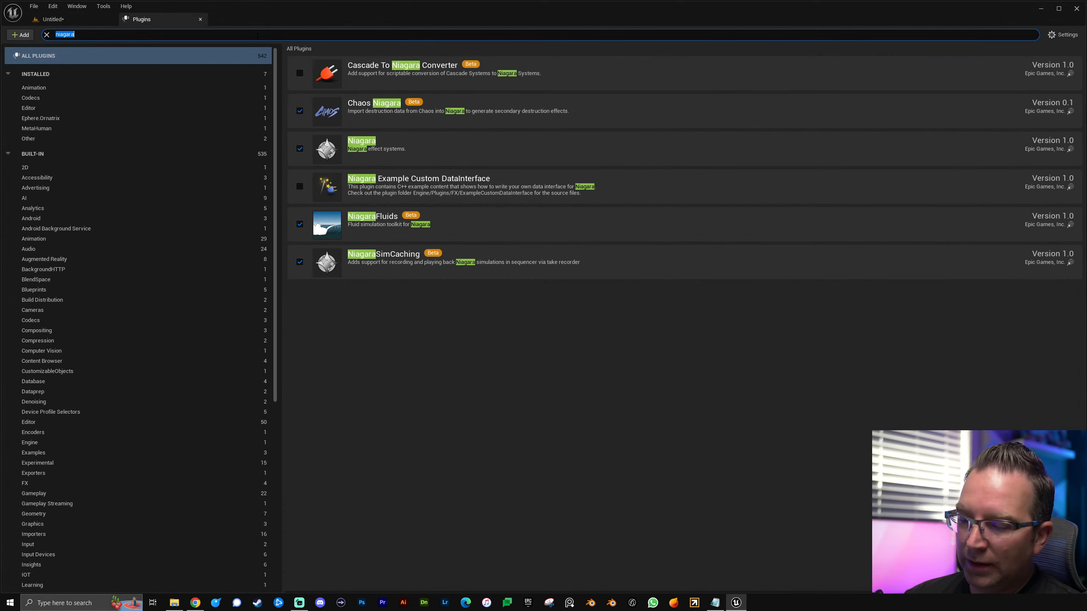
text(modelinbg)
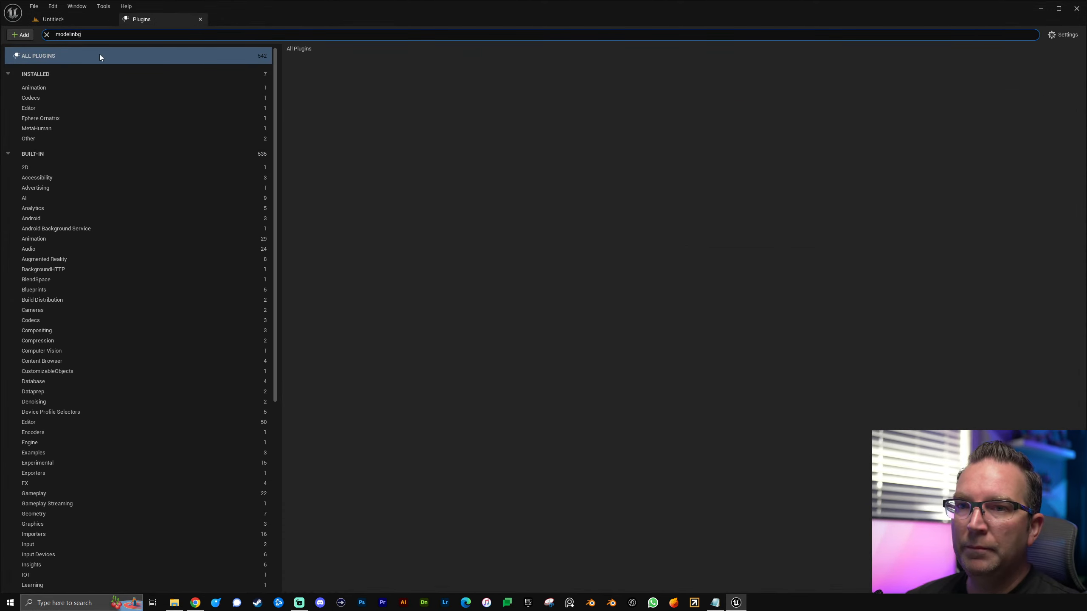
key(ctrl+a)
text(modeli)
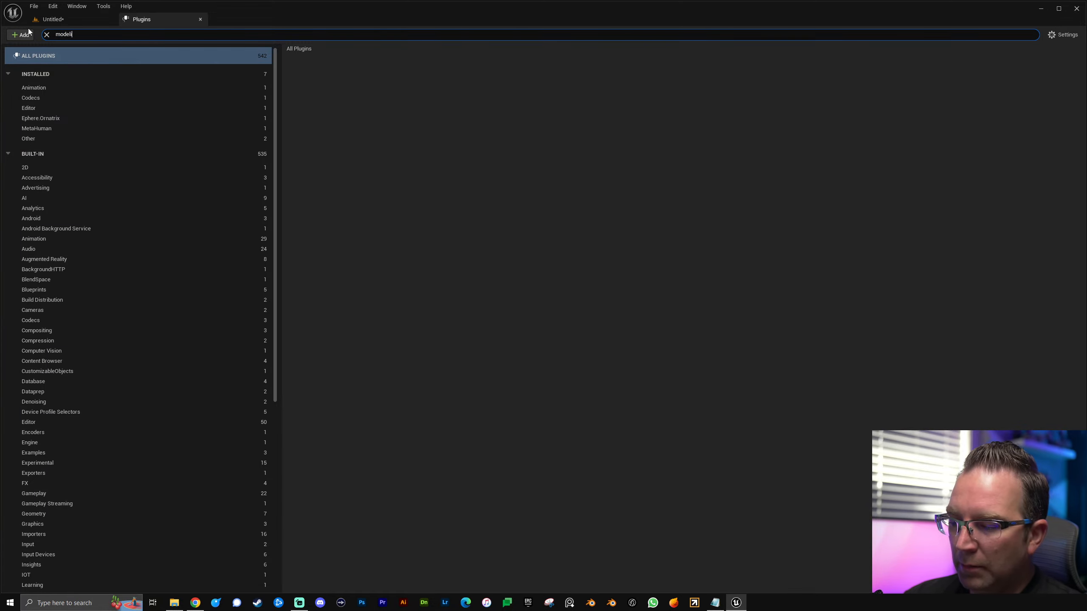
text(ng)
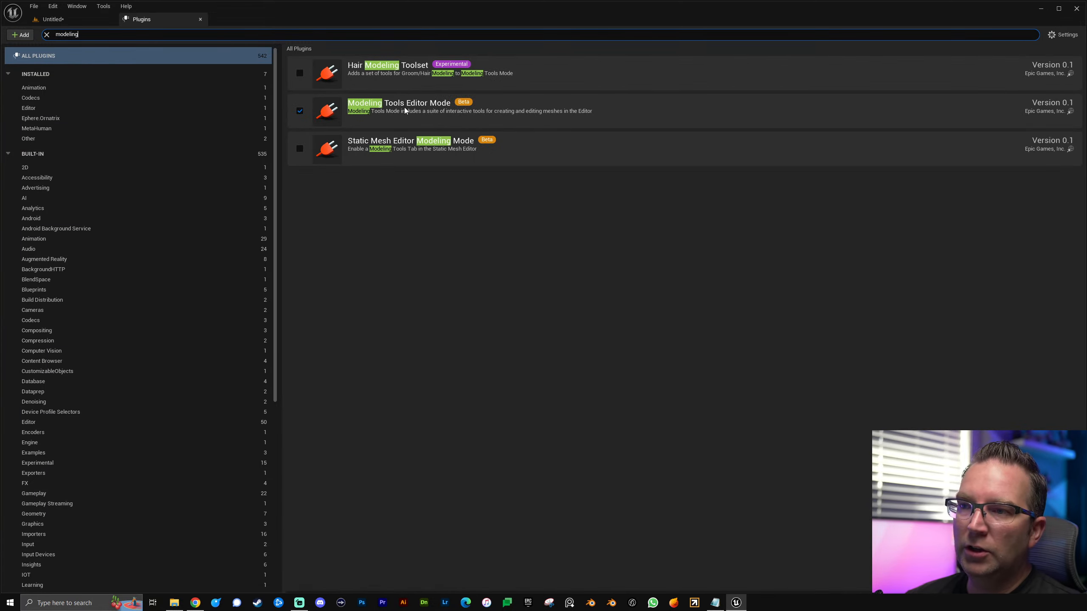
click(201, 20)
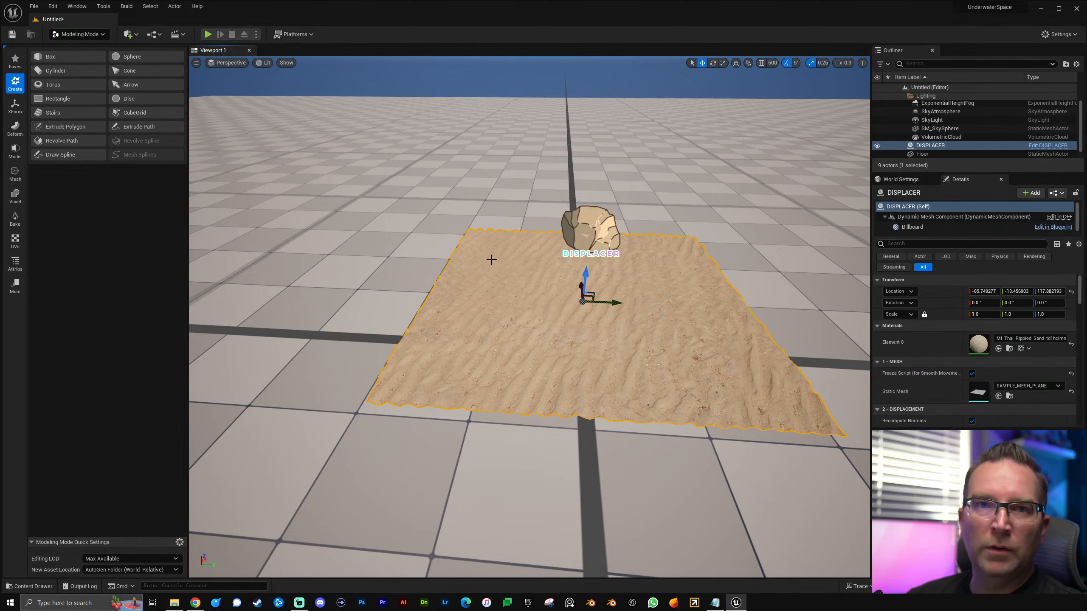
Step: Convert the displaced sand plane DISPLACER from a dynamic mesh to a static mesh with the Convert tool
mouse_move(442, 240)
alt+mouse_down()
mouse_move(492, 268)
mouse_move(450, 243)
alt+mouse_up()
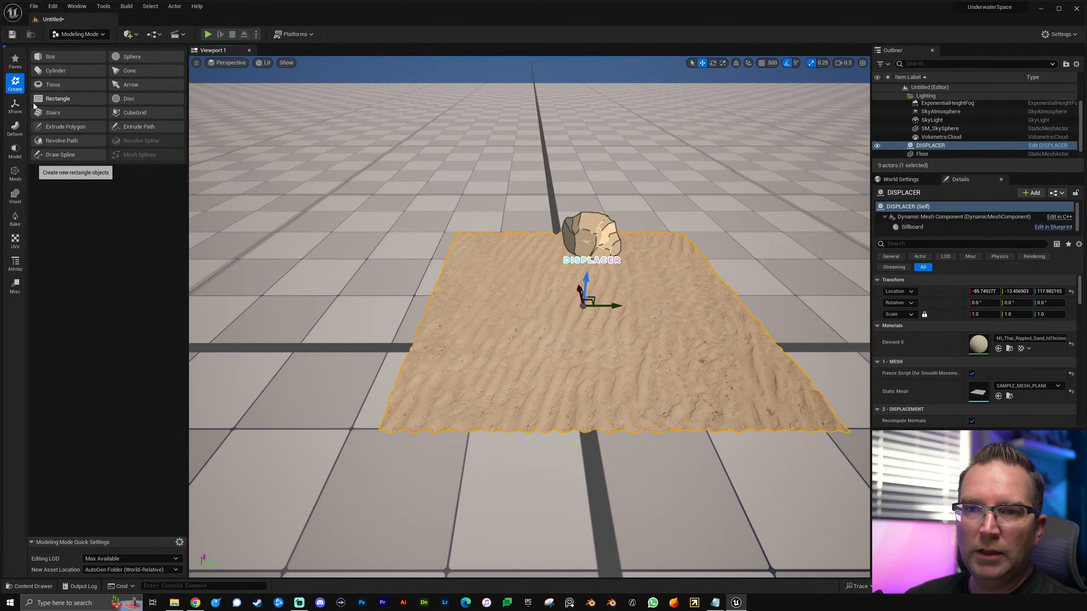
click(16, 107)
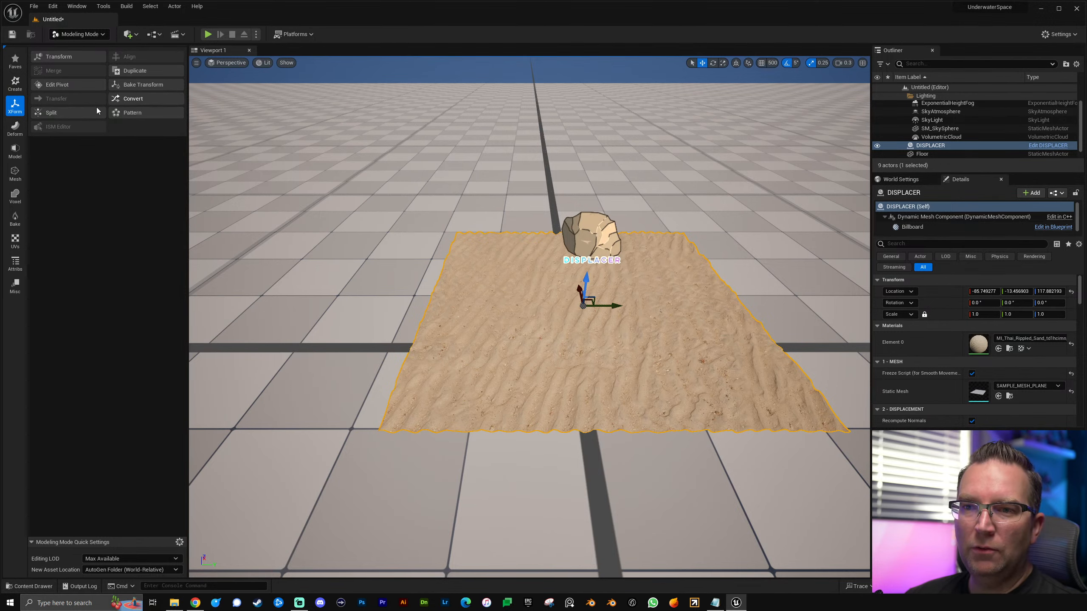
click(130, 98)
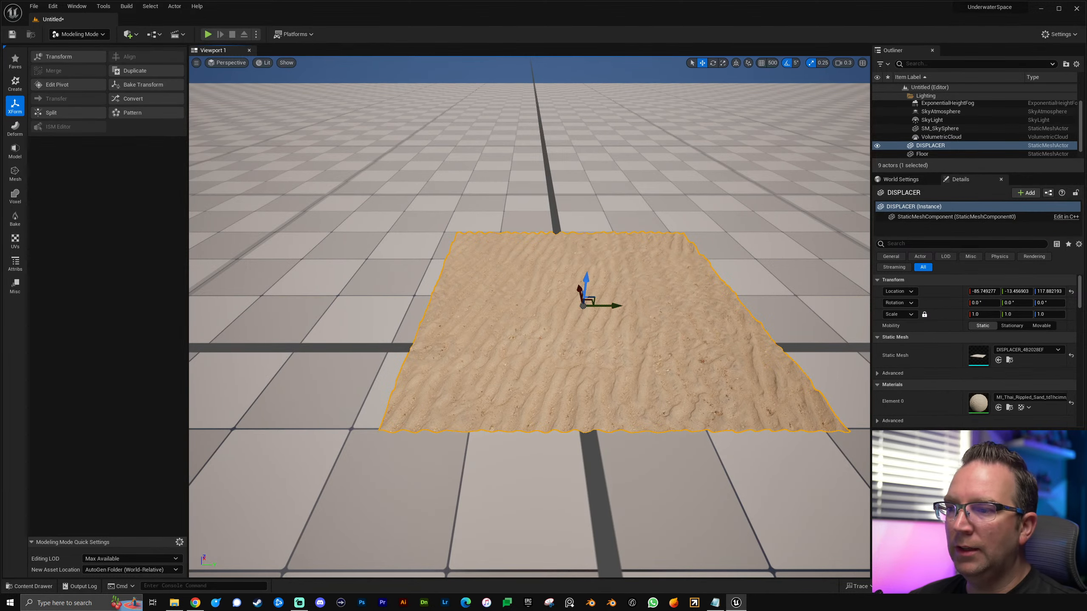
Step: Rename the DISPLACER static mesh actor to SAND
right_drag(624, 381, 730, 303)
click(730, 303)
click(658, 301)
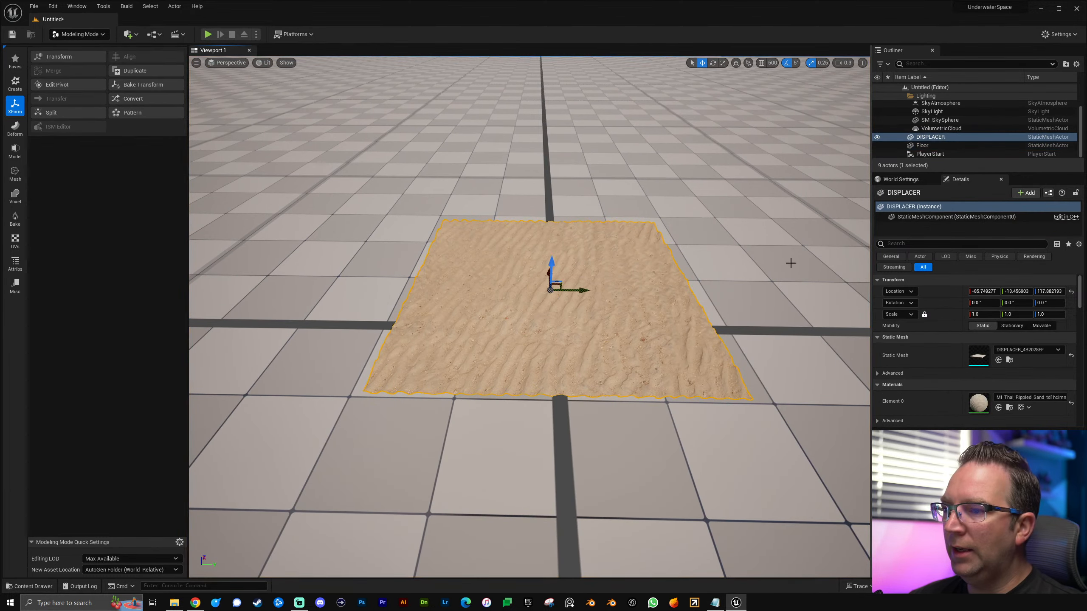
click(933, 139)
double_click(933, 138)
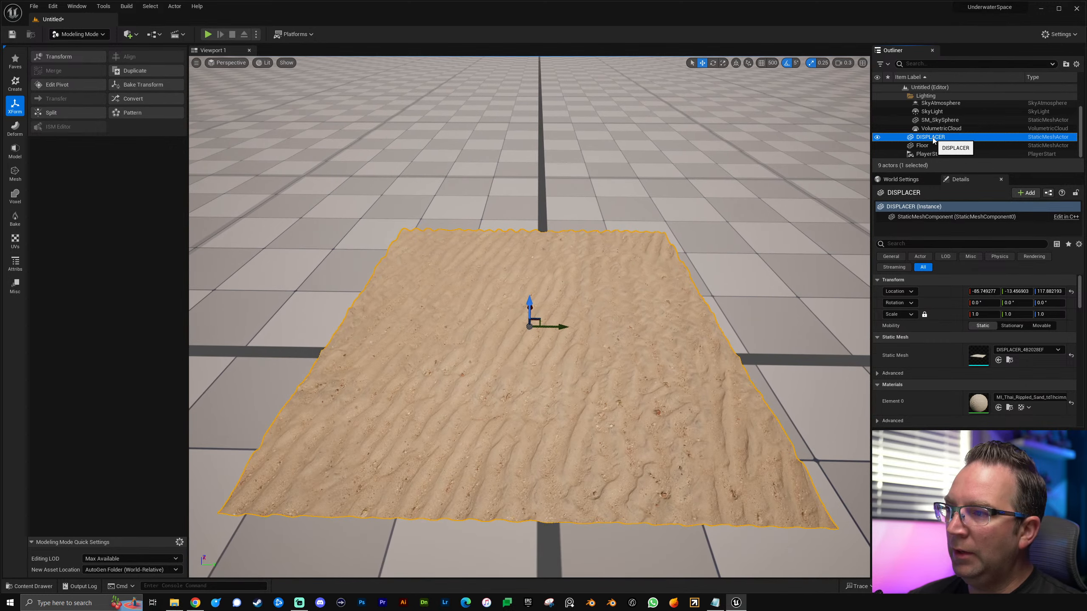
key(F2)
text(SAND)
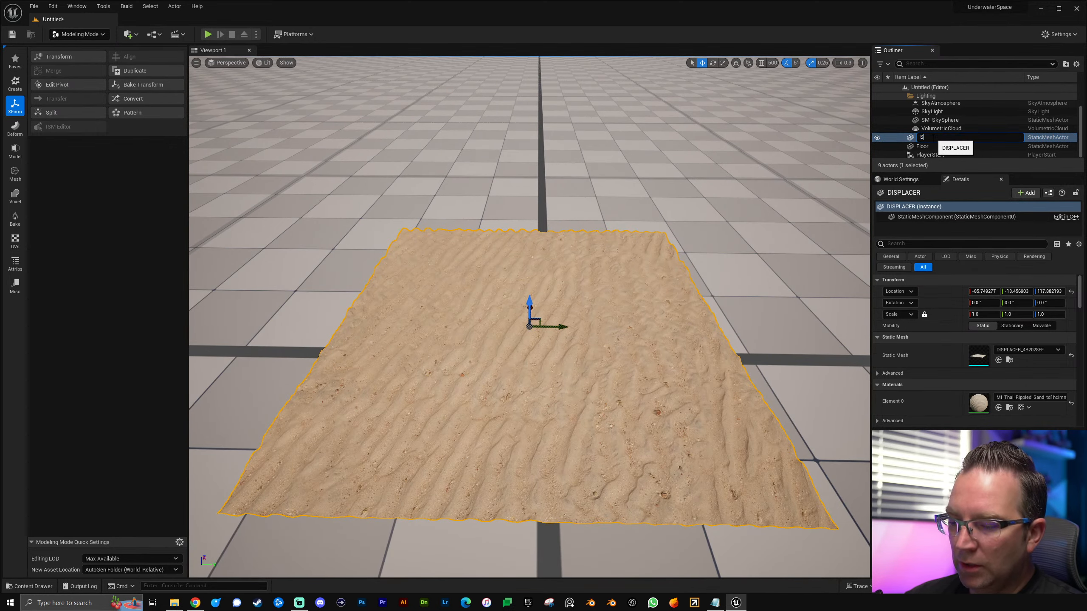
key(Return)
Step: Open the SAND actor's static mesh for editing and enable Nanite support
key(s)
mouse_move(536, 326)
right_down()
mouse_move(536, 337)
mouse_move(540, 315)
right_up()
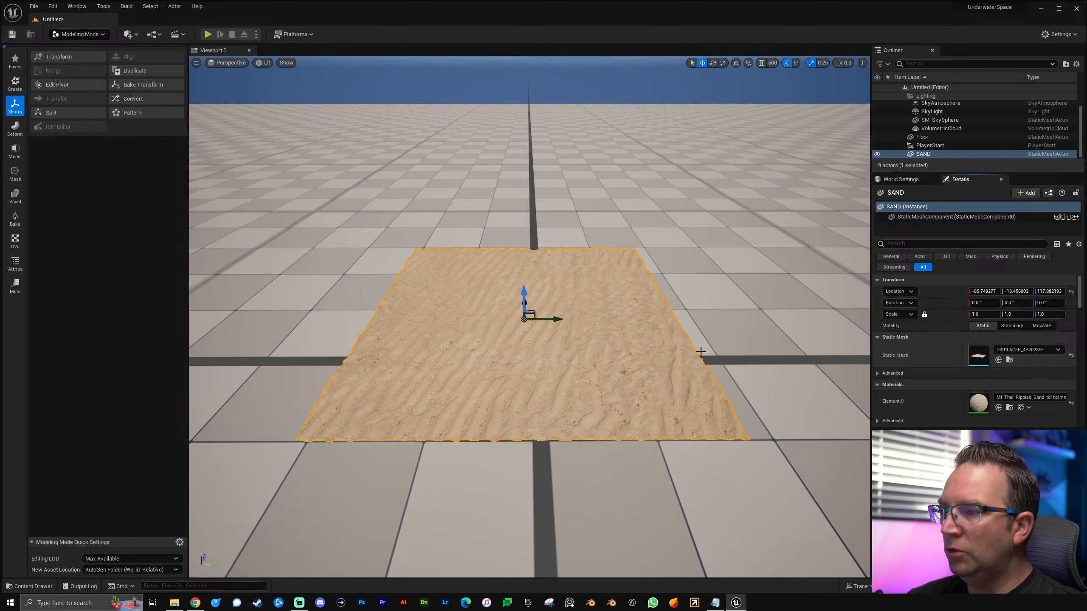
double_click(978, 355)
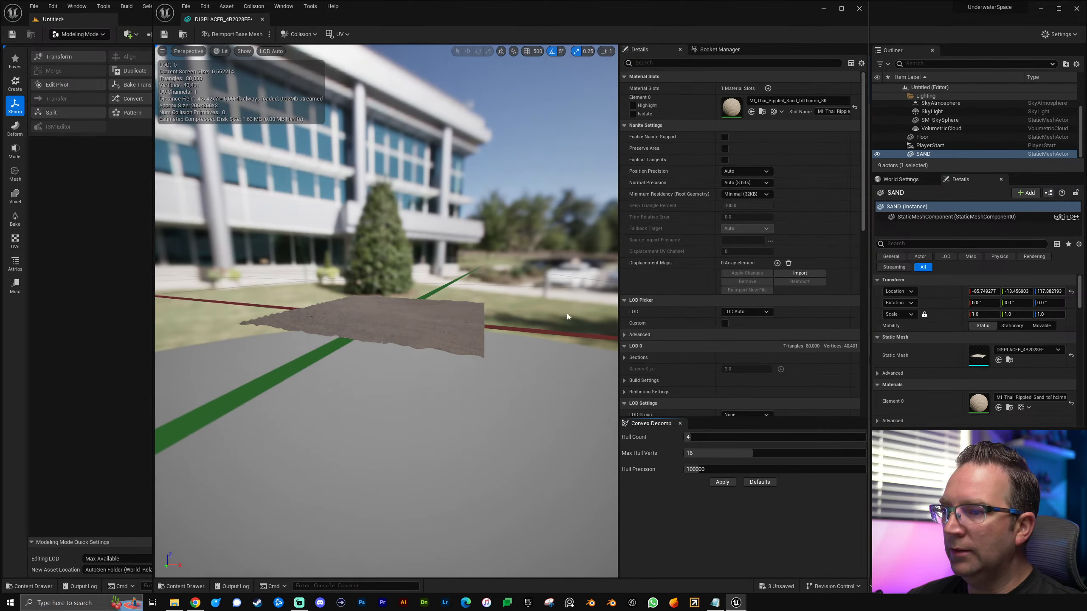
click(727, 136)
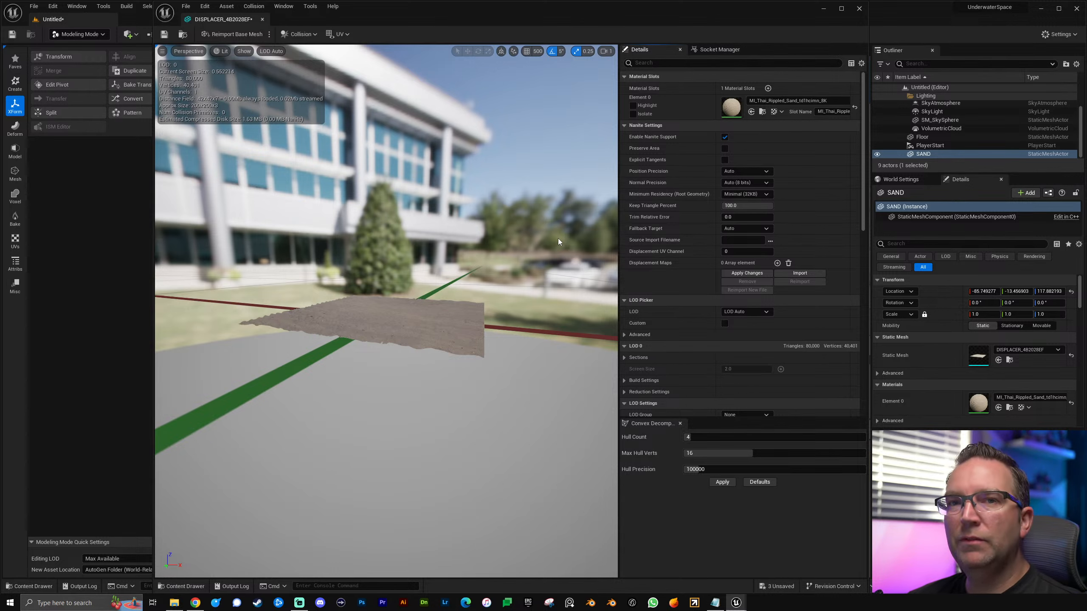
Step: Set the Nanite Fallback Target to Relative Error with a Fallback Relative Error of 0, and apply the changes
click(727, 230)
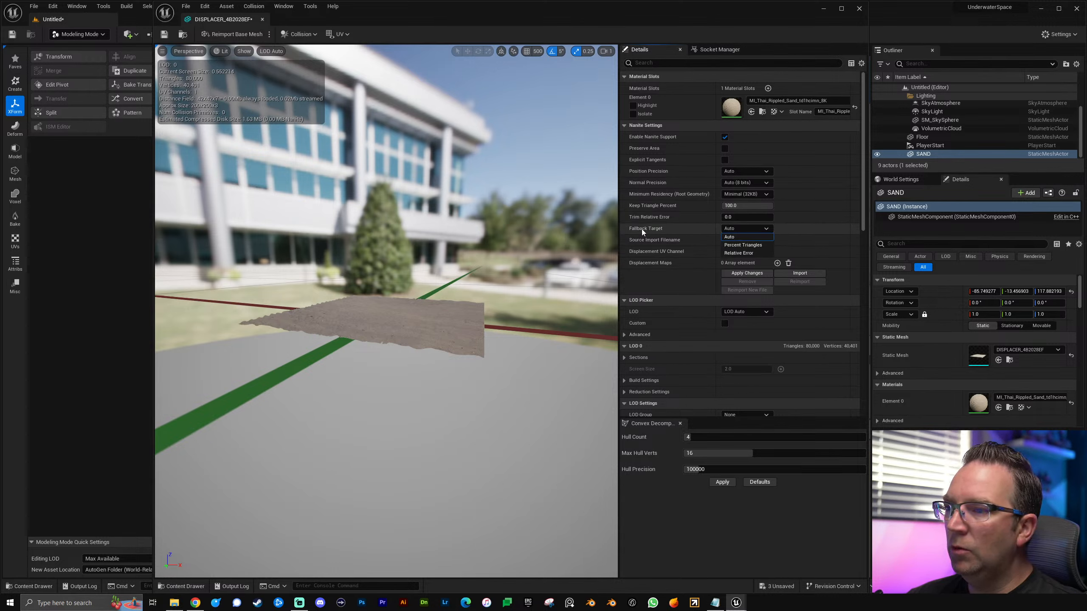
click(739, 253)
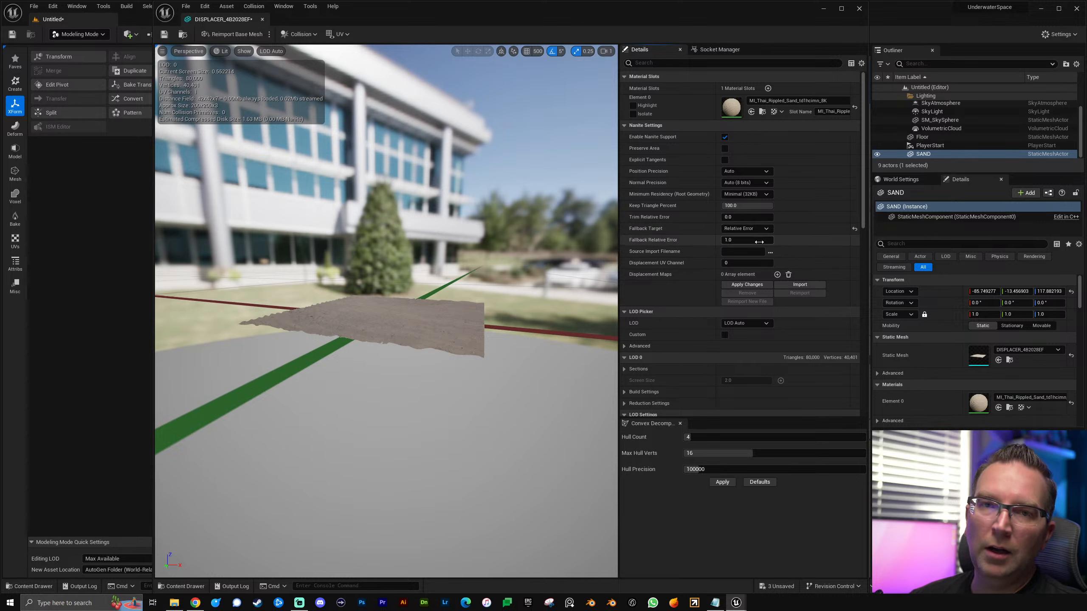
click(766, 241)
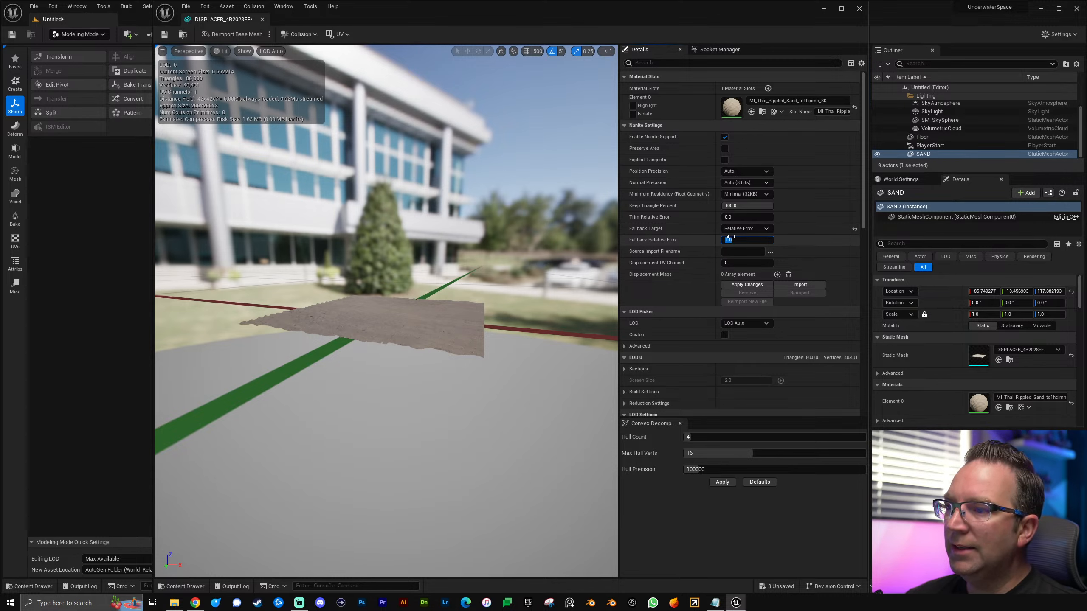
key(BackSpace)
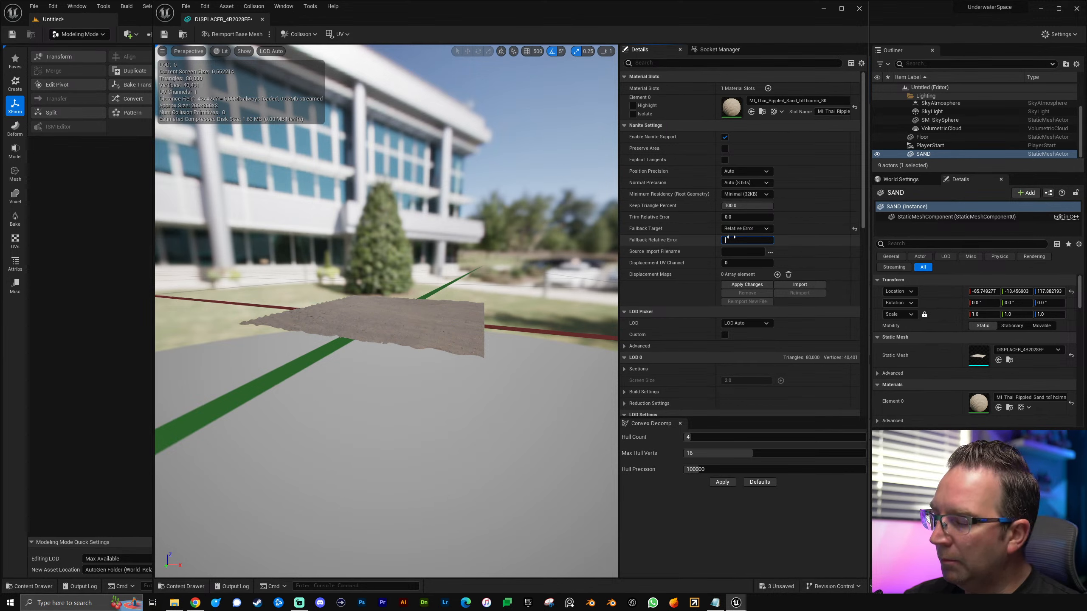
click(744, 288)
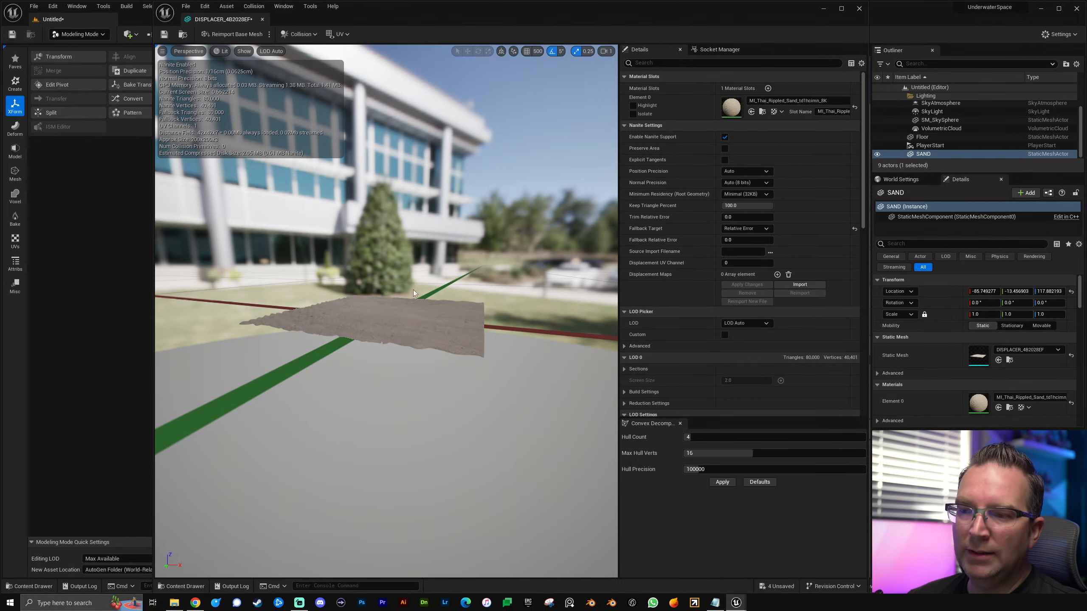
Step: Examine the displaced sand surface in the mesh preview and close the static mesh editor
right_drag(484, 319, 500, 343)
key(s)
scroll(499, 360, down, 2)
key(s)
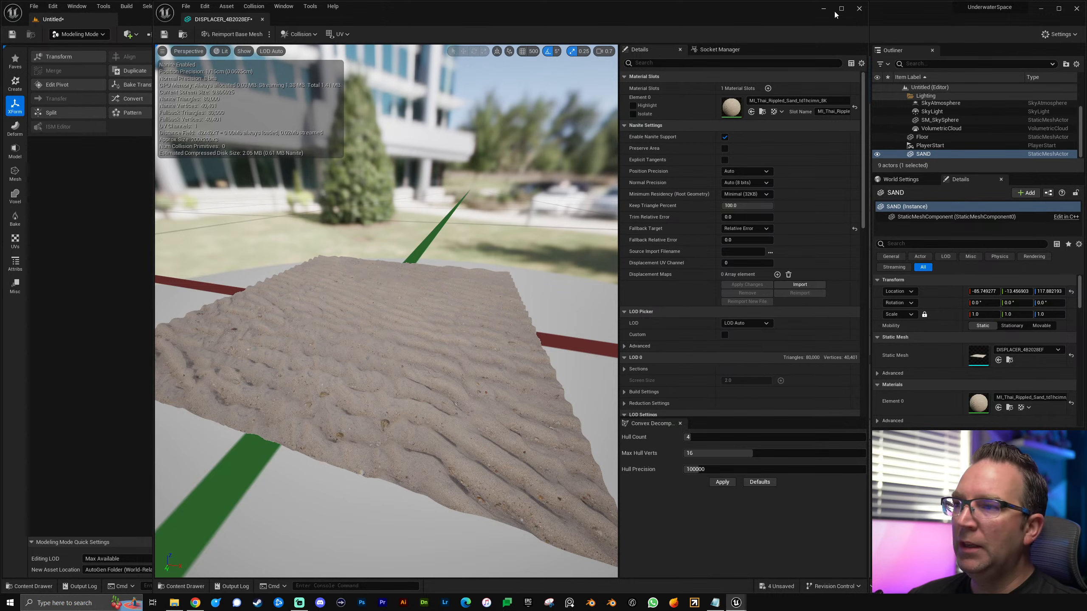
click(860, 8)
Step: Inspect the sand mesh in the Nanite Triangles visualization and return the viewport to Lit
click(265, 62)
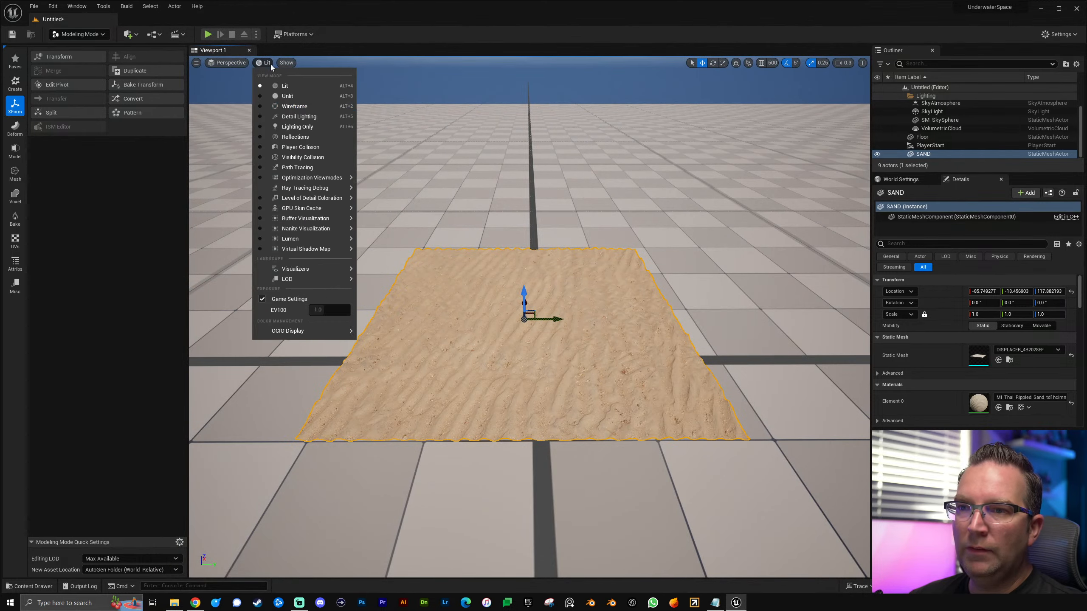
mouse_move(305, 228)
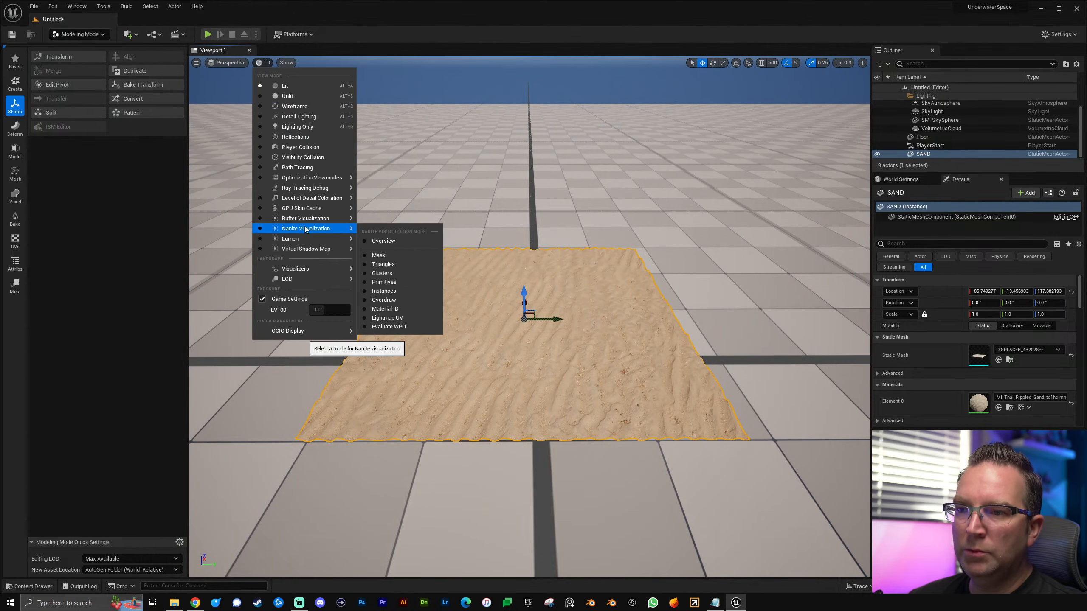
click(384, 264)
key(f)
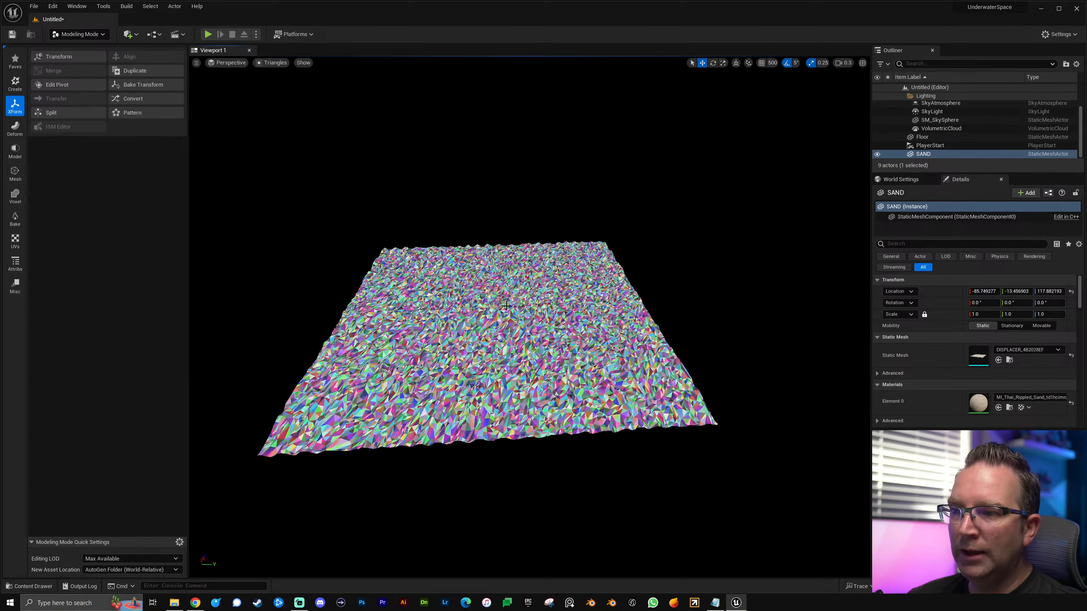
click(271, 63)
click(338, 86)
Step: Examine the sand plane and the surrounding floor from farther back
right_drag(547, 272, 532, 262)
key(s)
key(a)
key(d)
key(s)
key(w)
right_drag(544, 345, 544, 350)
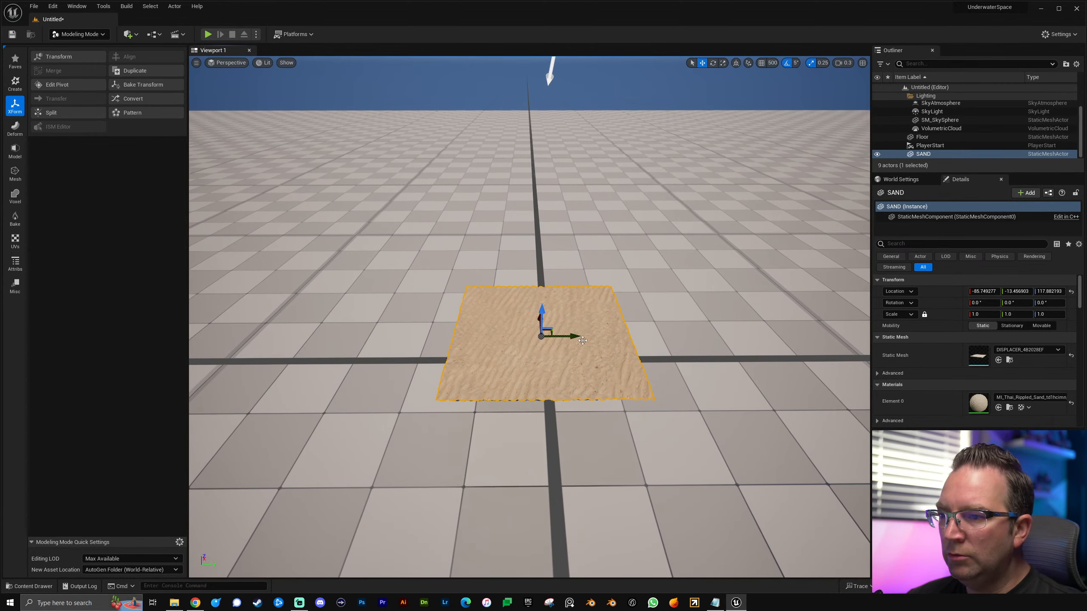
right_drag(481, 465, 481, 467)
key(w)
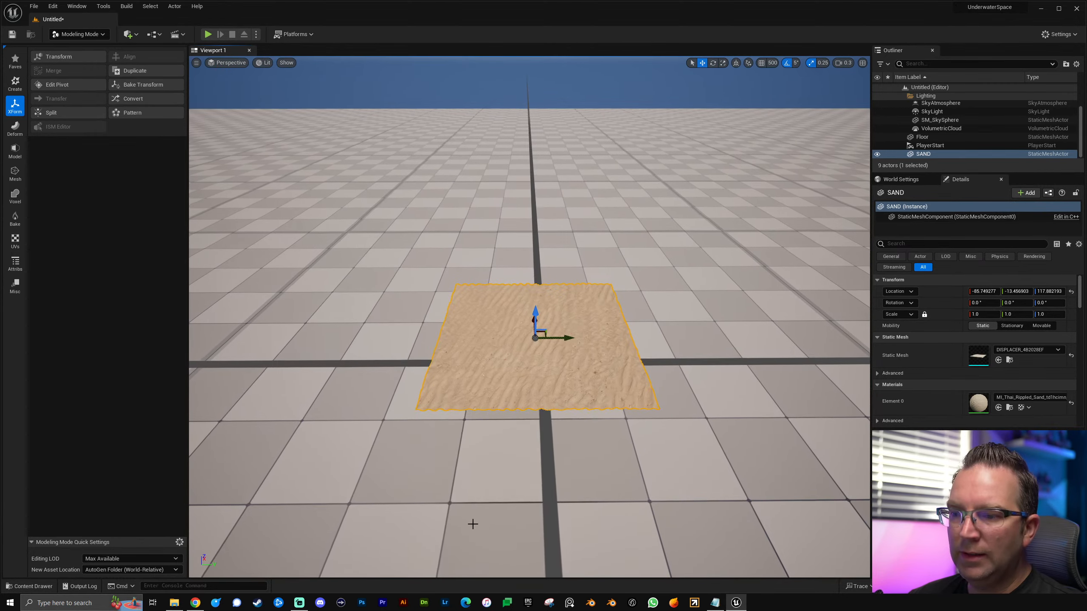
Step: Open the Astronova folder in the project's content
key(ctrl+space)
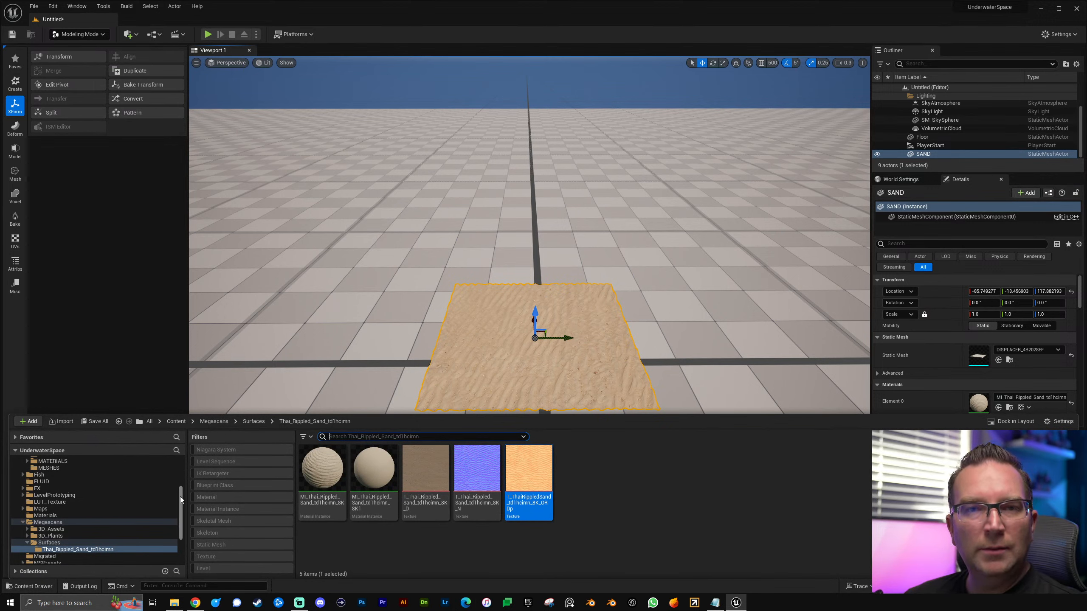
drag(180, 497, 182, 463)
click(50, 496)
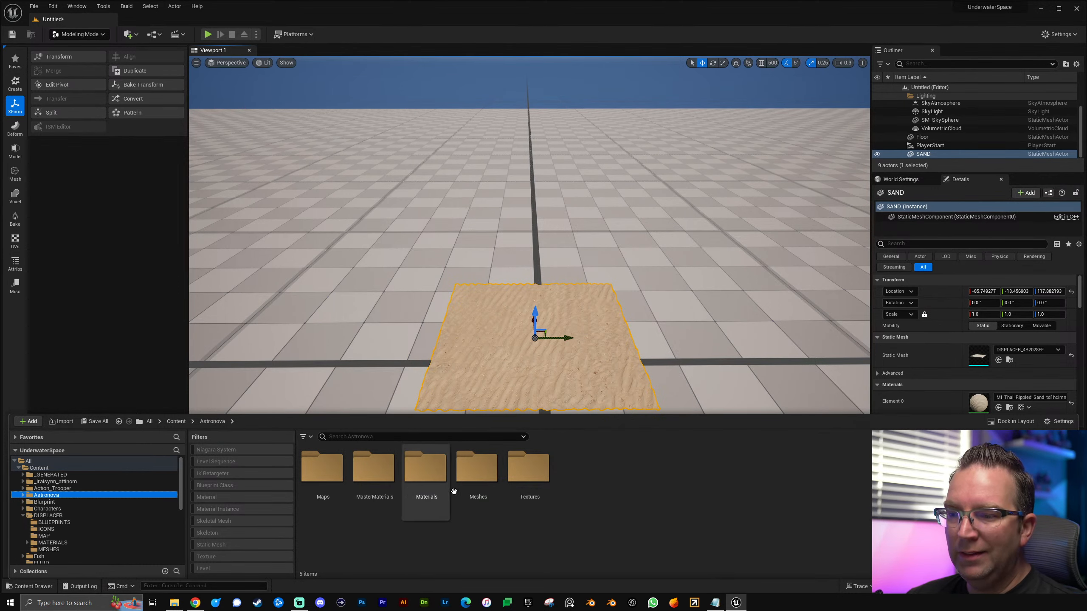
Step: Open the Poses folder under Meshes > Characters in the Astronova content and look through the astronaut pose blueprints
double_click(477, 469)
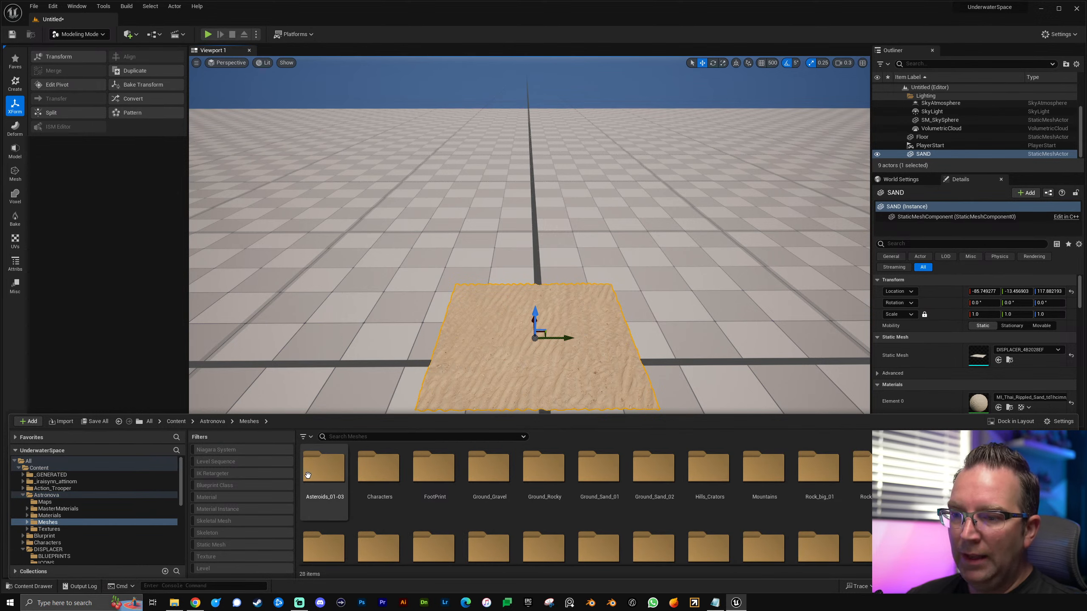
double_click(391, 475)
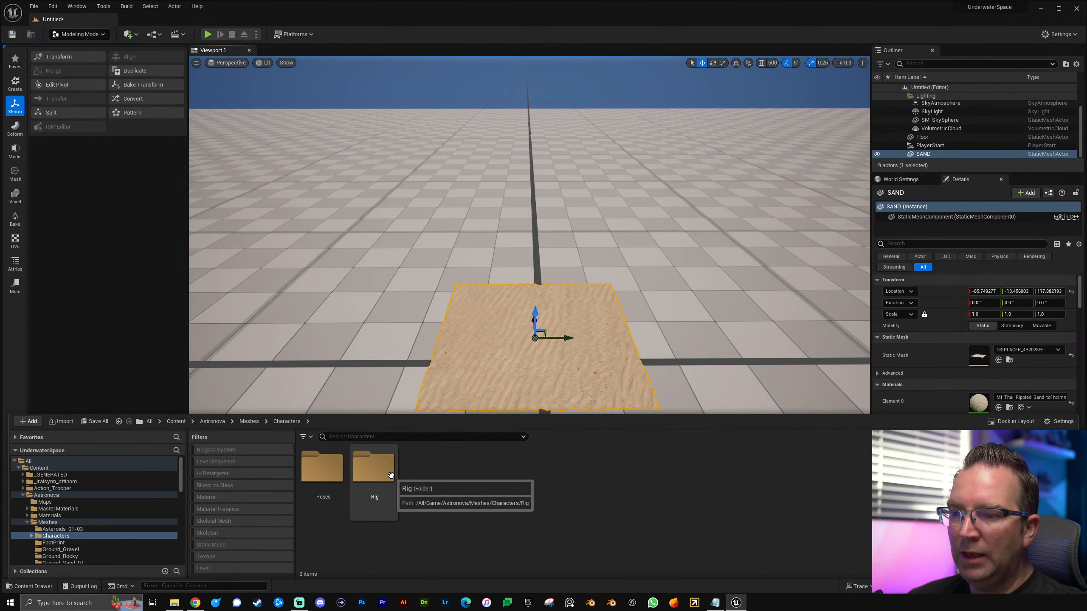
double_click(316, 474)
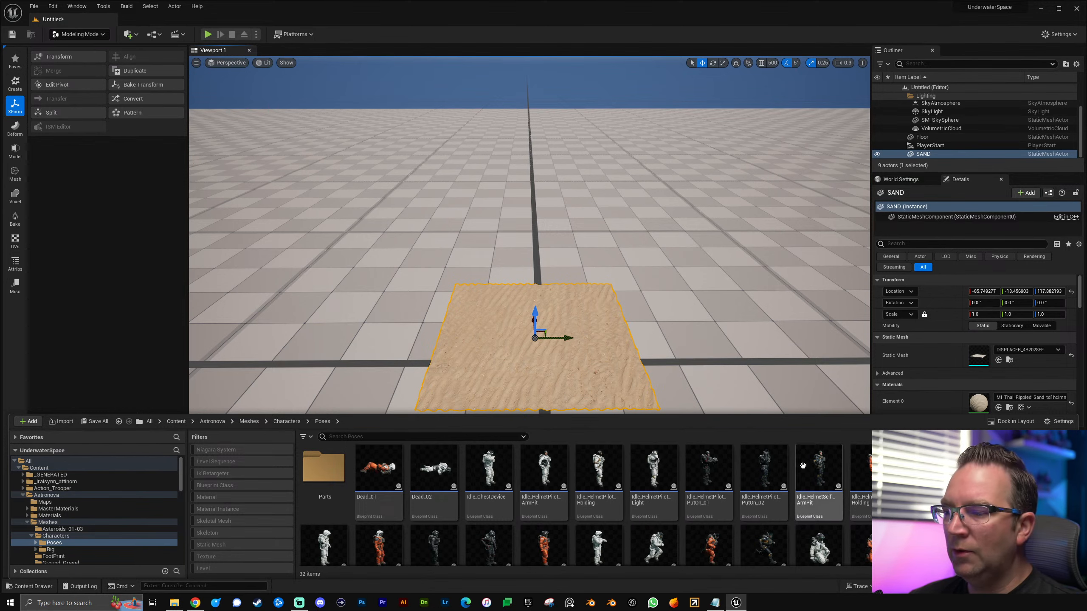
scroll(576, 522, down, 1)
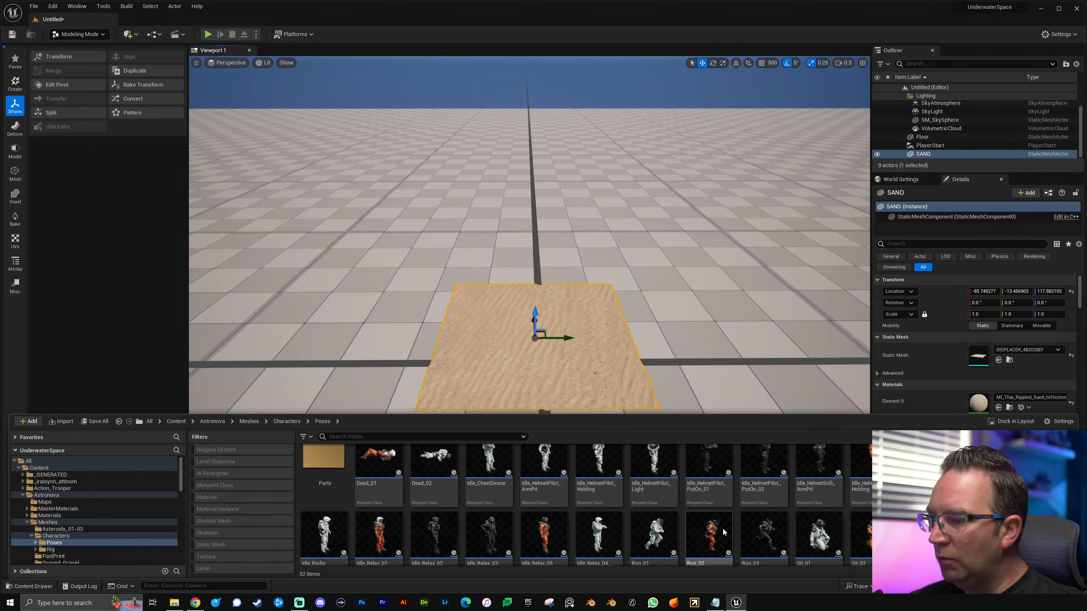
scroll(711, 527, up, 1)
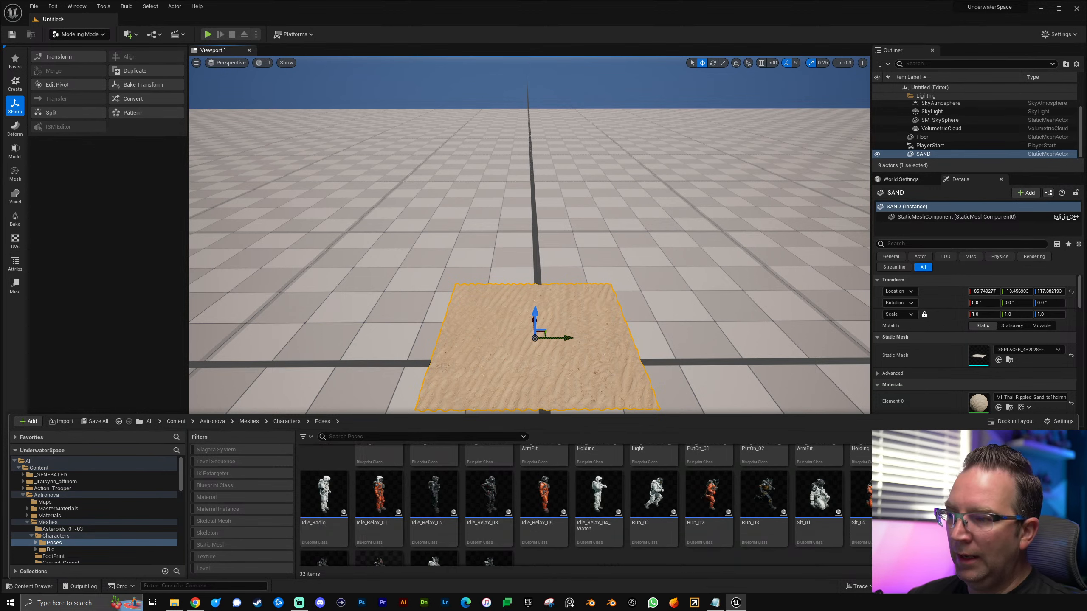
scroll(586, 546, down, 6)
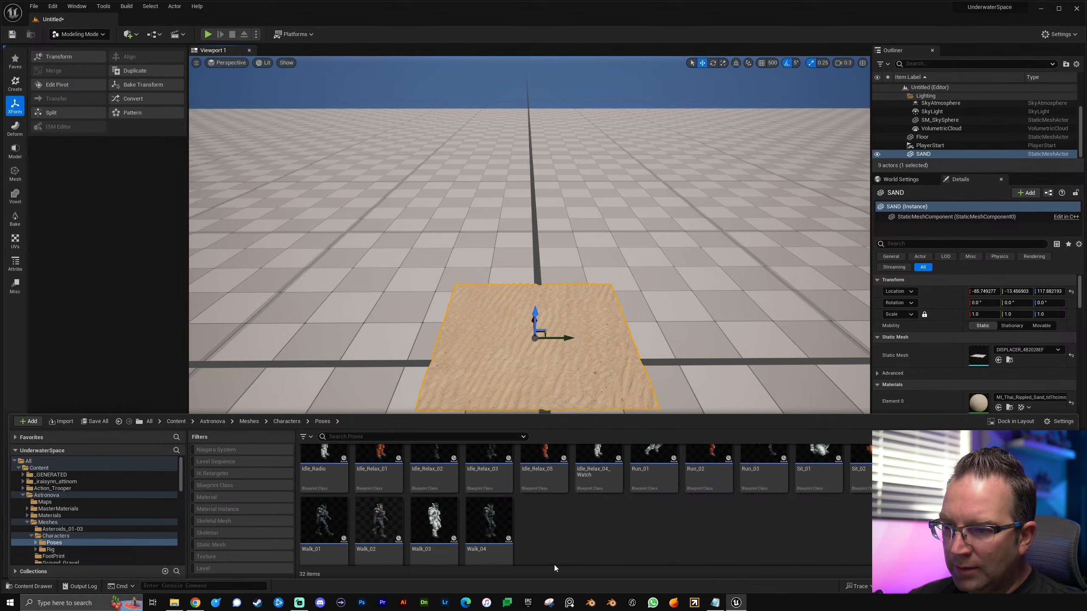
Step: Place the Walk_02 astronaut pose from the Poses folder on the sand plane in the level
drag(489, 524, 534, 347)
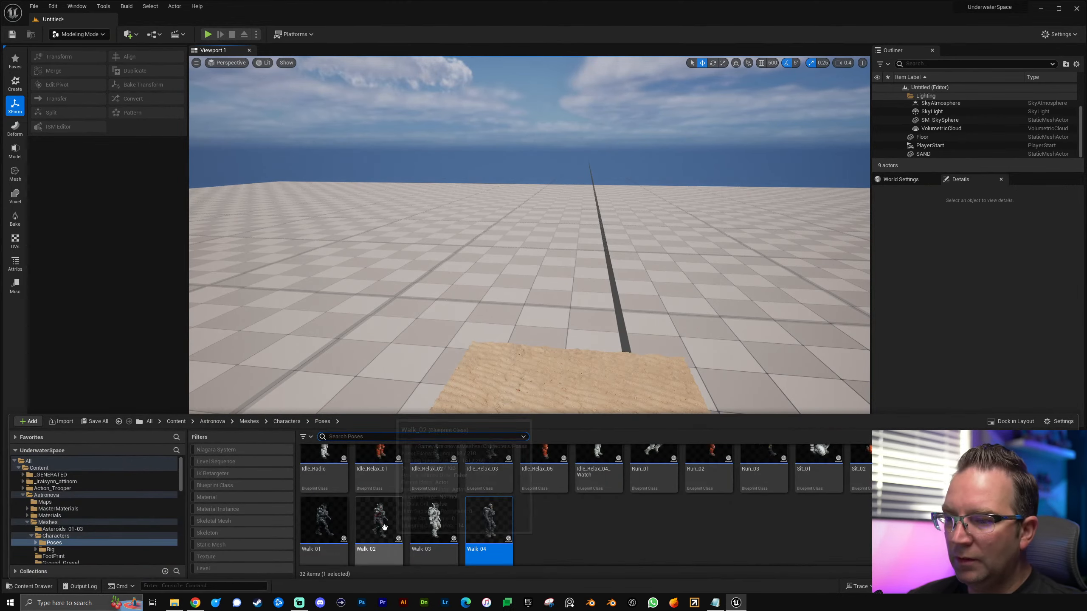
drag(492, 557, 570, 425)
mouse_move(653, 394)
right_down()
mouse_move(715, 388)
mouse_move(669, 398)
right_up()
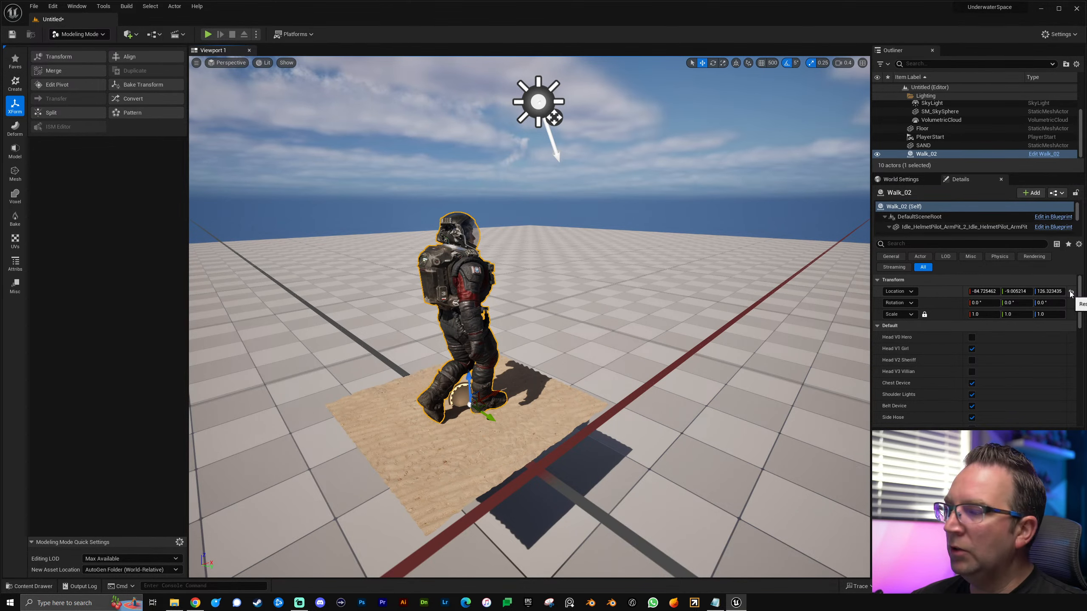
Step: Reset the Walk_02 astronaut's location to the world origin and set its Z location to 100
click(1071, 293)
key(f)
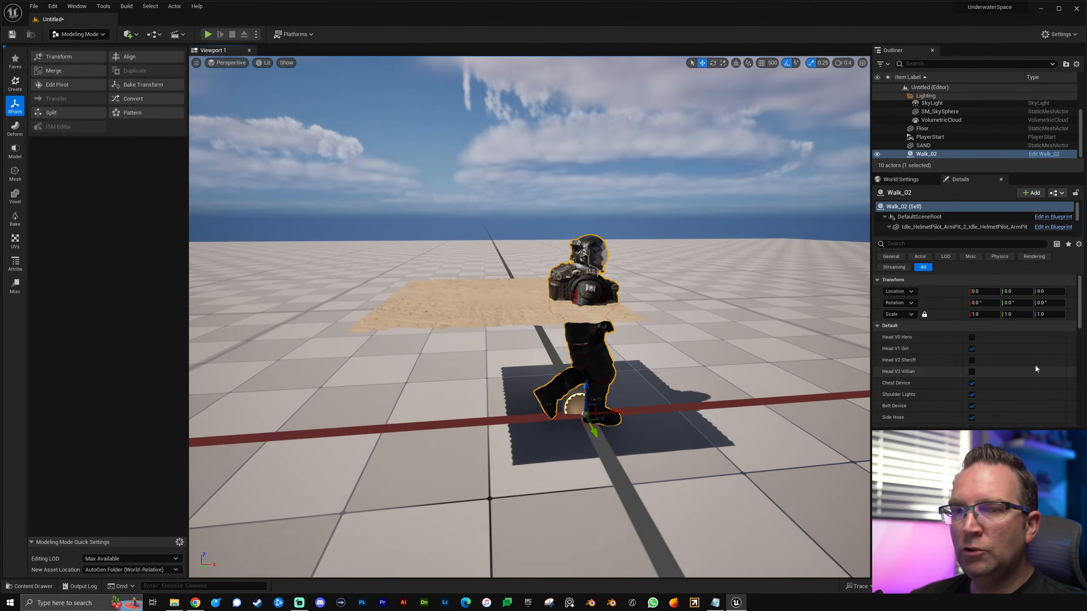
click(1056, 291)
text(100)
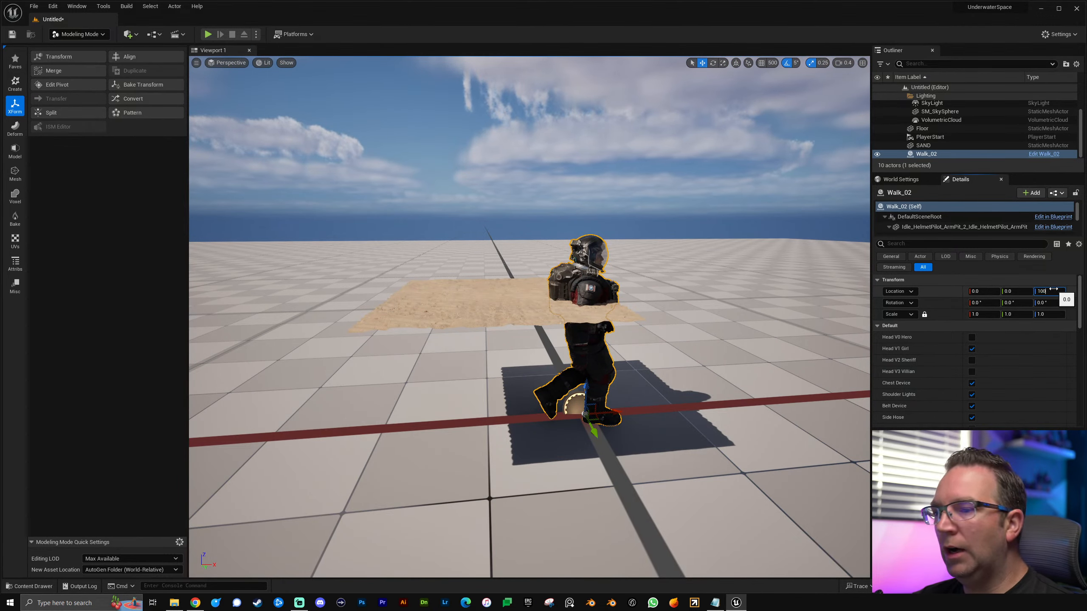
key(Return)
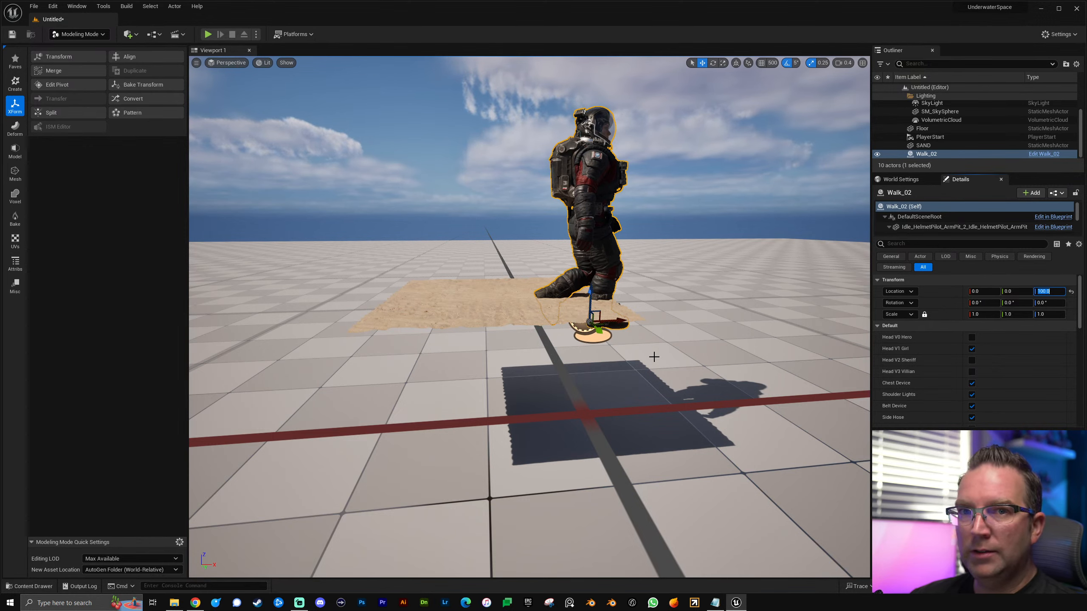
Step: Reset the SAND mesh's location to the world origin and set its Z location to 100
right_drag(691, 319, 658, 355)
key(s)
key(d)
click(475, 332)
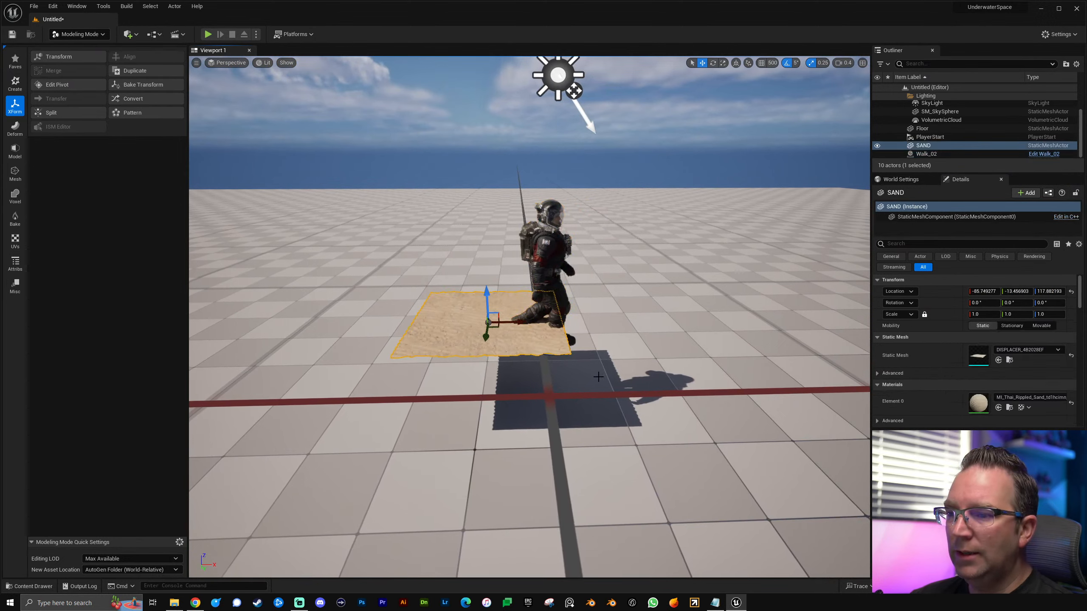
click(1071, 292)
click(1051, 292)
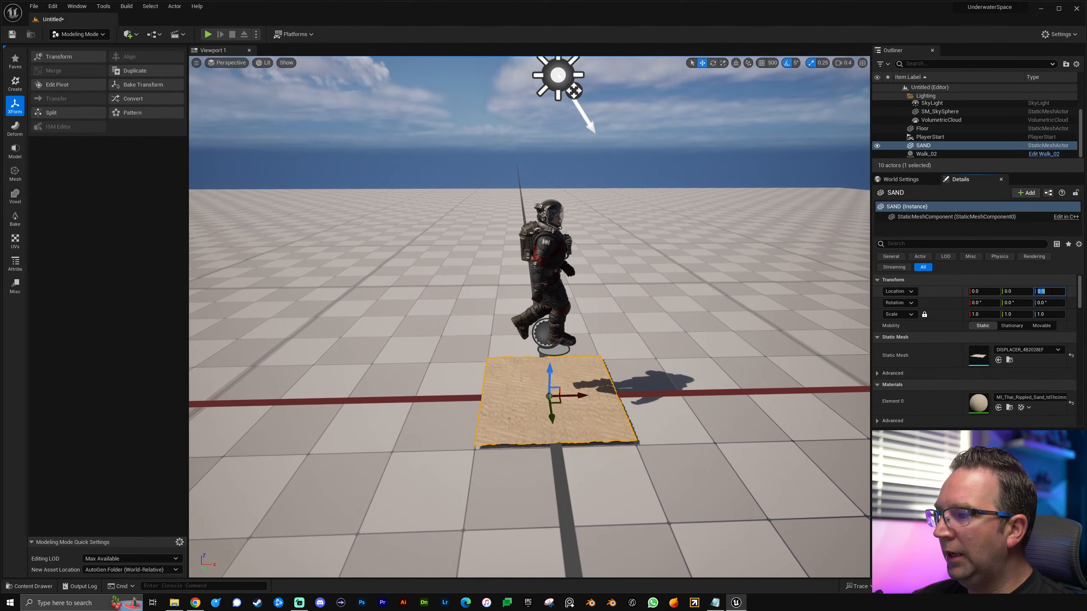
text(100)
key(Return)
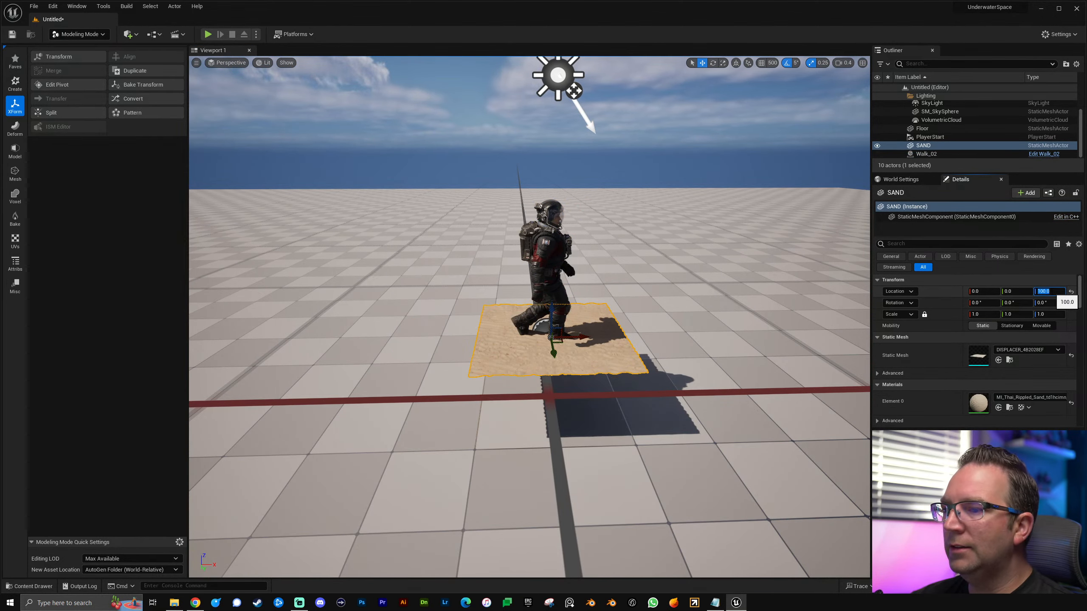
Step: Adjust the Walk_02 astronaut's height so its feet rest on the sand, and check the contact up close
click(682, 337)
click(554, 299)
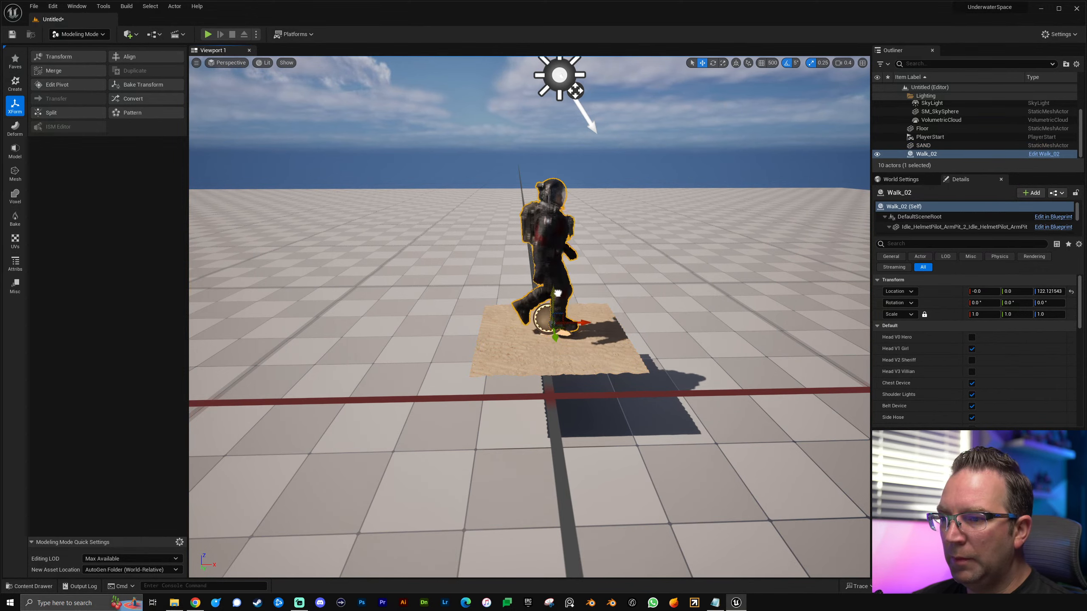
key(w)
right_drag(555, 300, 550, 316)
click(494, 393)
key(a)
right_drag(494, 393, 574, 398)
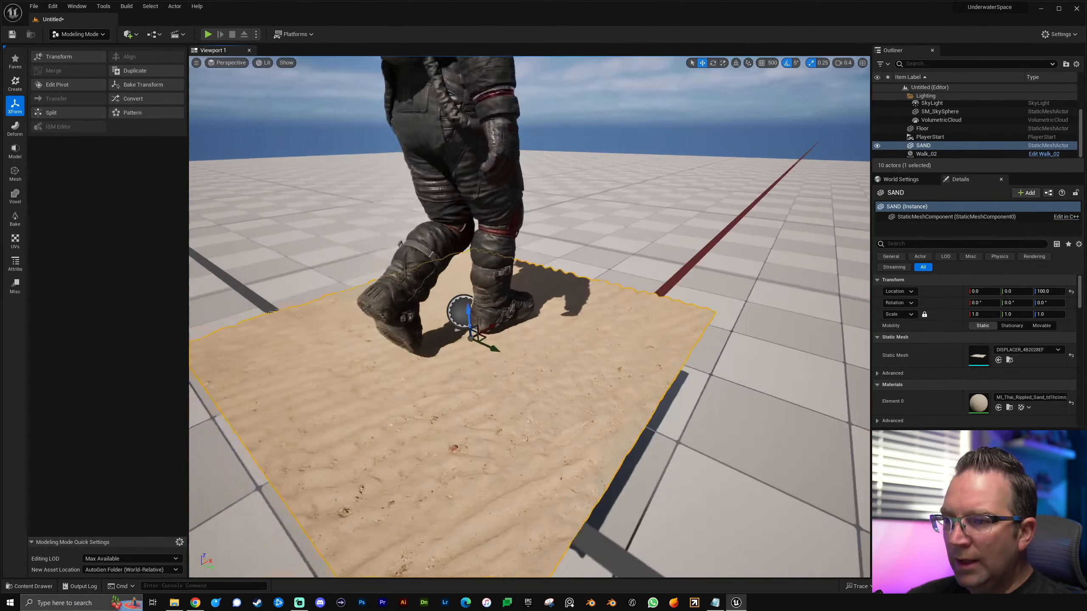